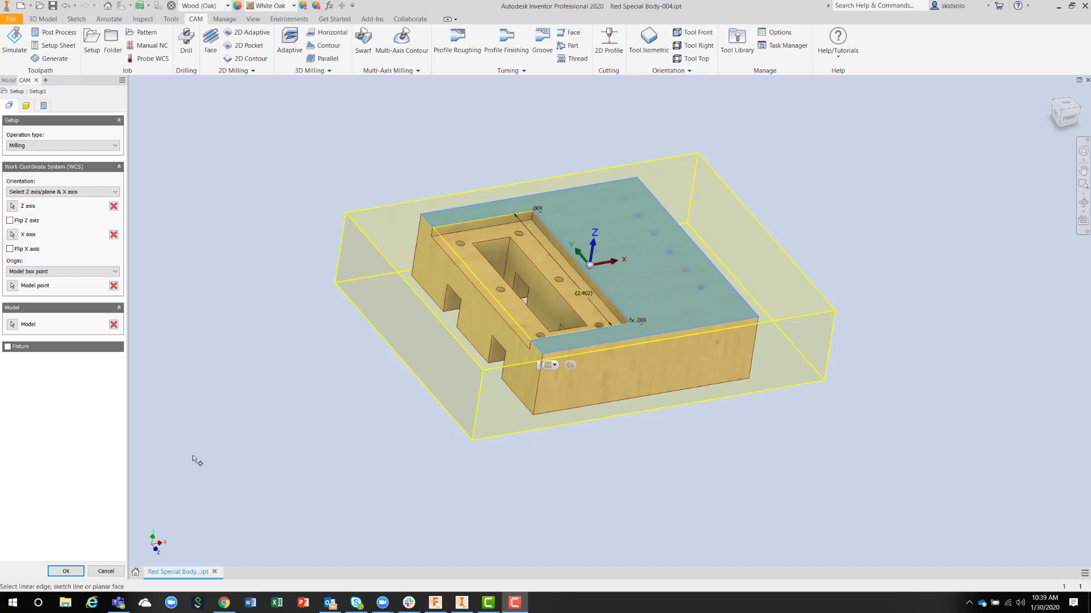
# Confirm the Setup1 coordinate system edits and close the Setup dialog
pyautogui.click(72, 571)
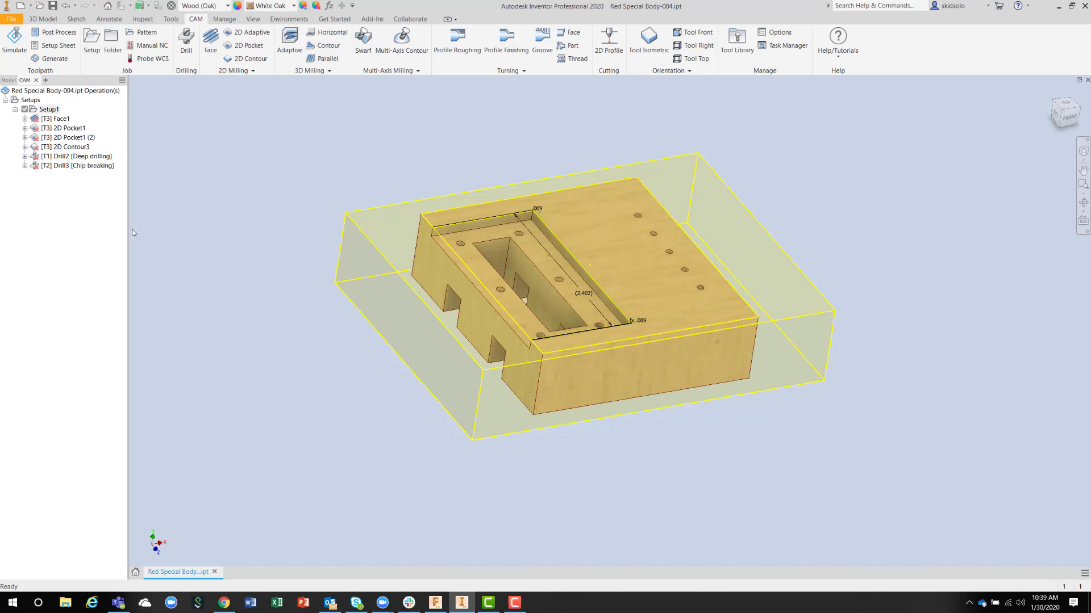
# Review Face1's tool, stock contour and heights, keeping clearance height measured from retract height
pyautogui.doubleClick(34, 119)
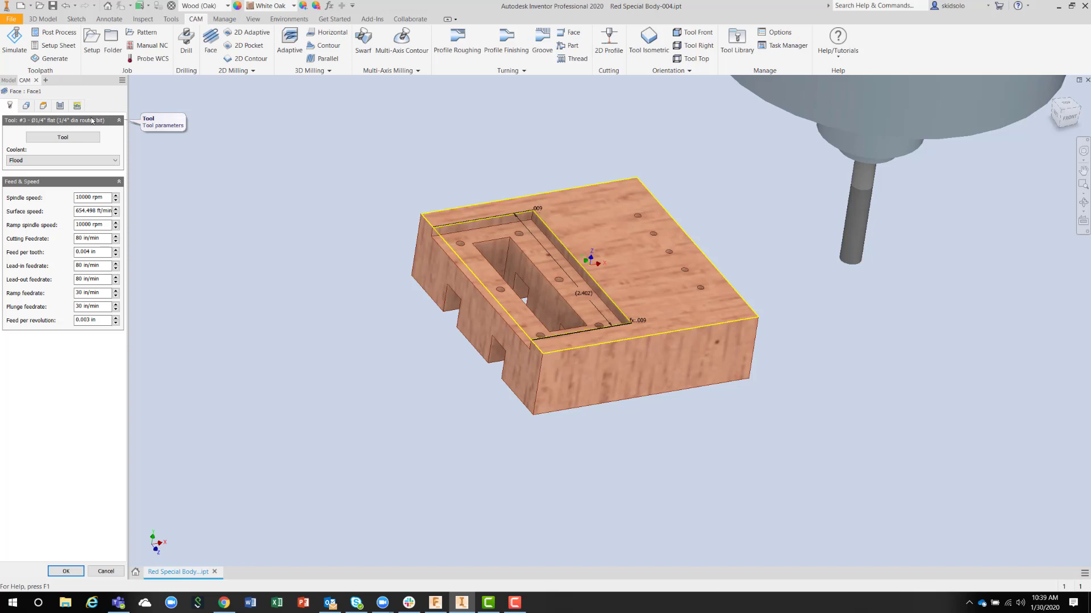
pyautogui.click(27, 106)
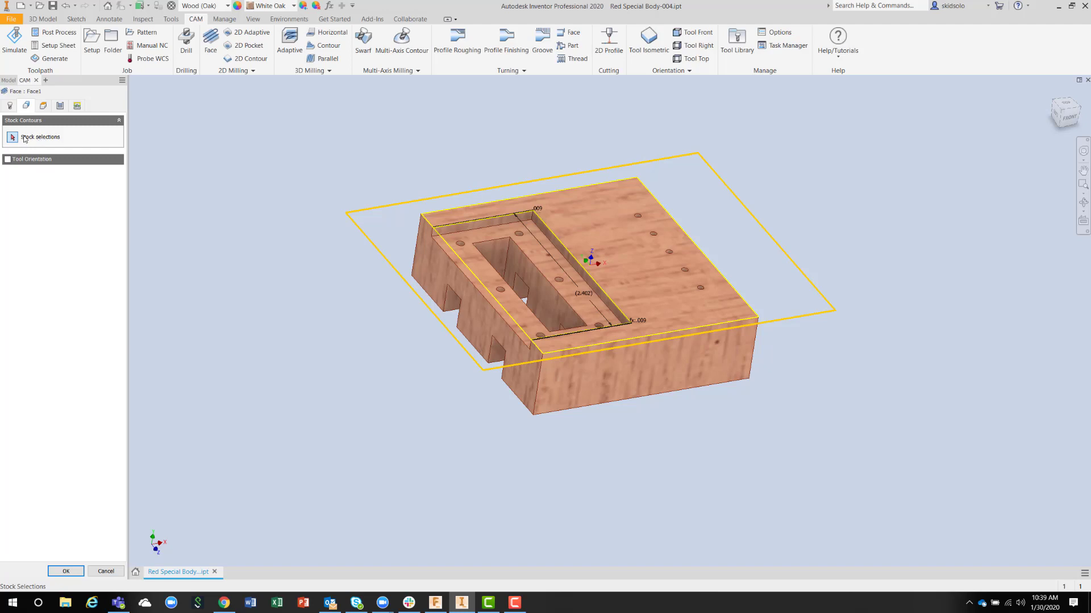
pyautogui.click(47, 107)
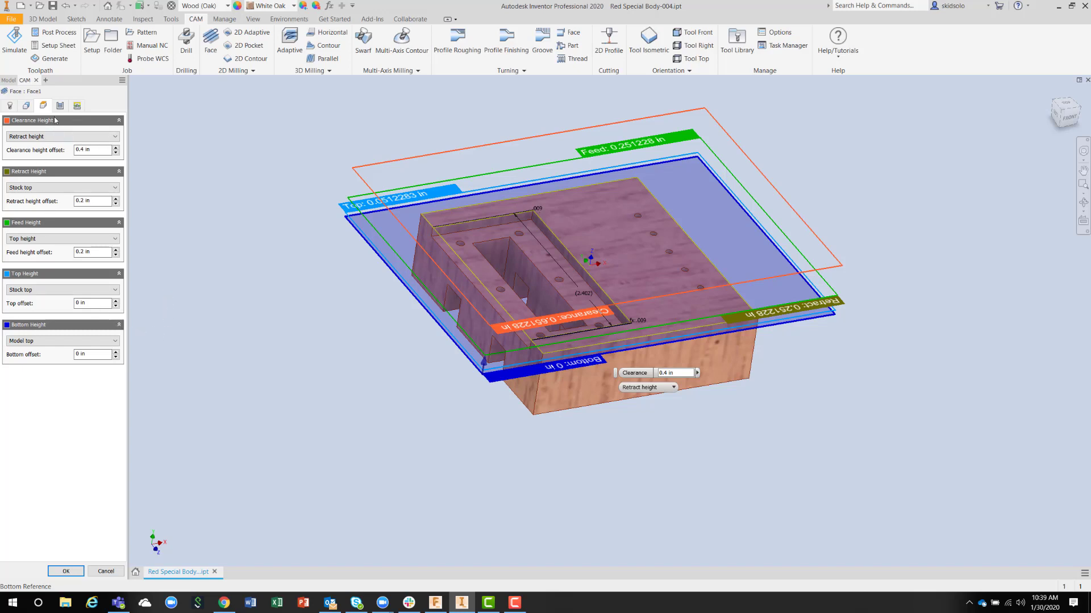
pyautogui.moveTo(27, 138)
pyautogui.click(116, 139)
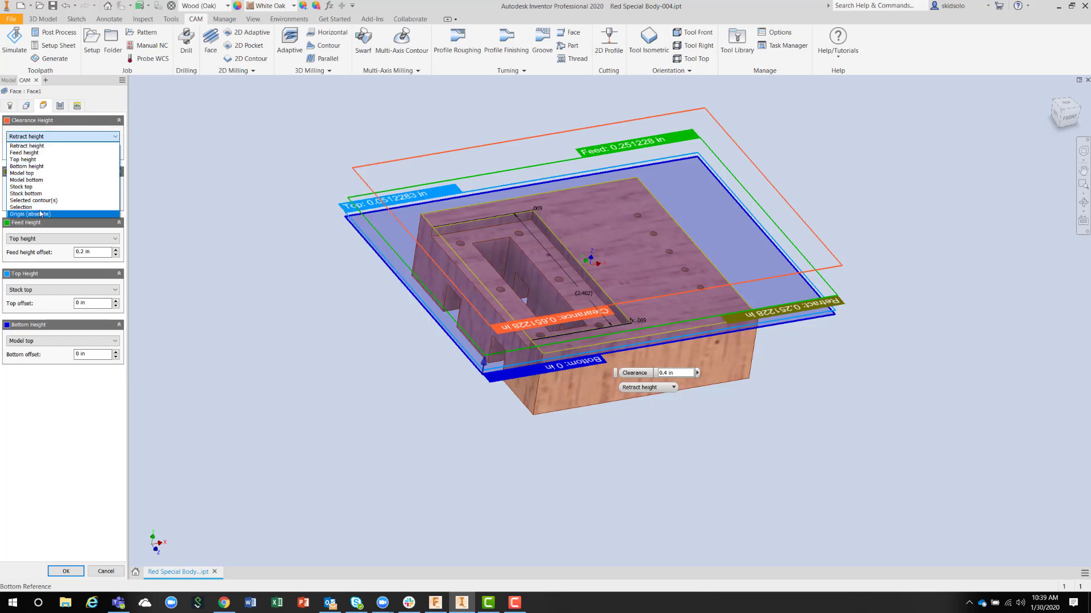
pyautogui.click(41, 147)
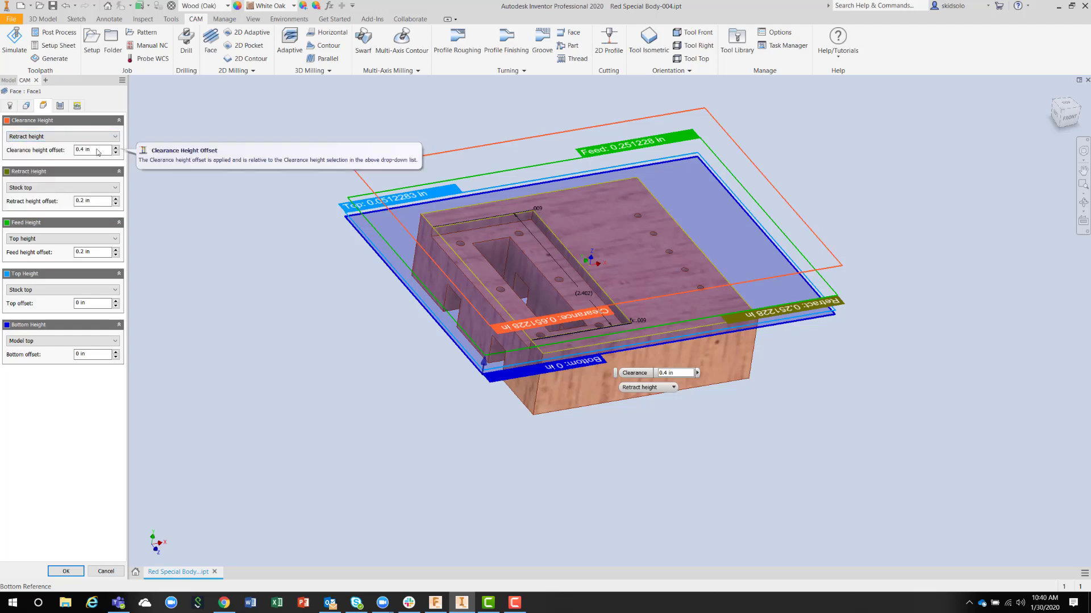
# Check Face1's 0.2375 in stepover and 0.025 in vertical lead-in radius
pyautogui.click(59, 106)
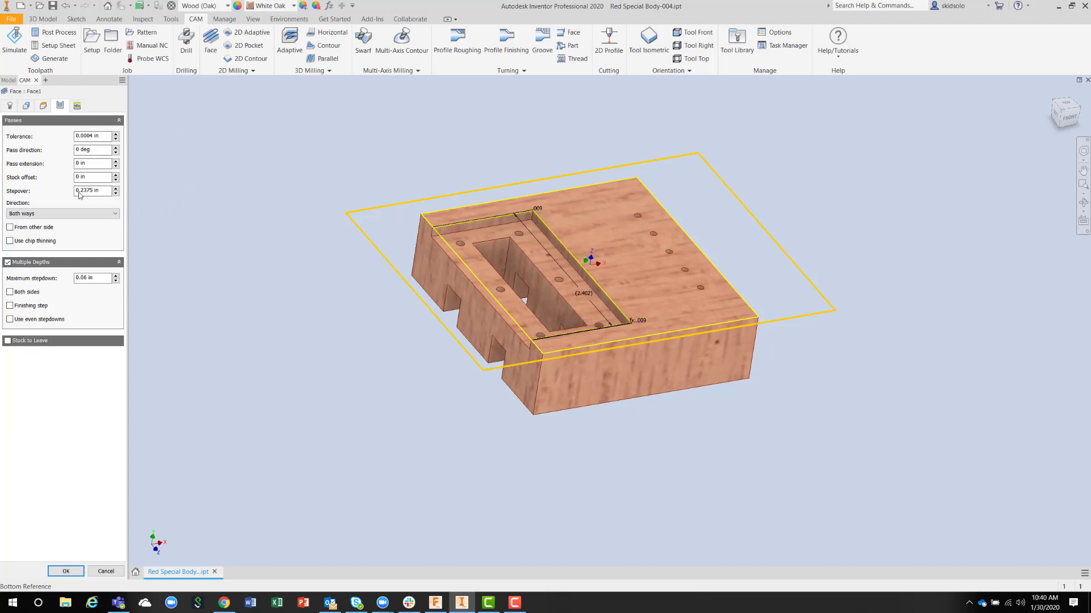
pyautogui.moveTo(80, 195)
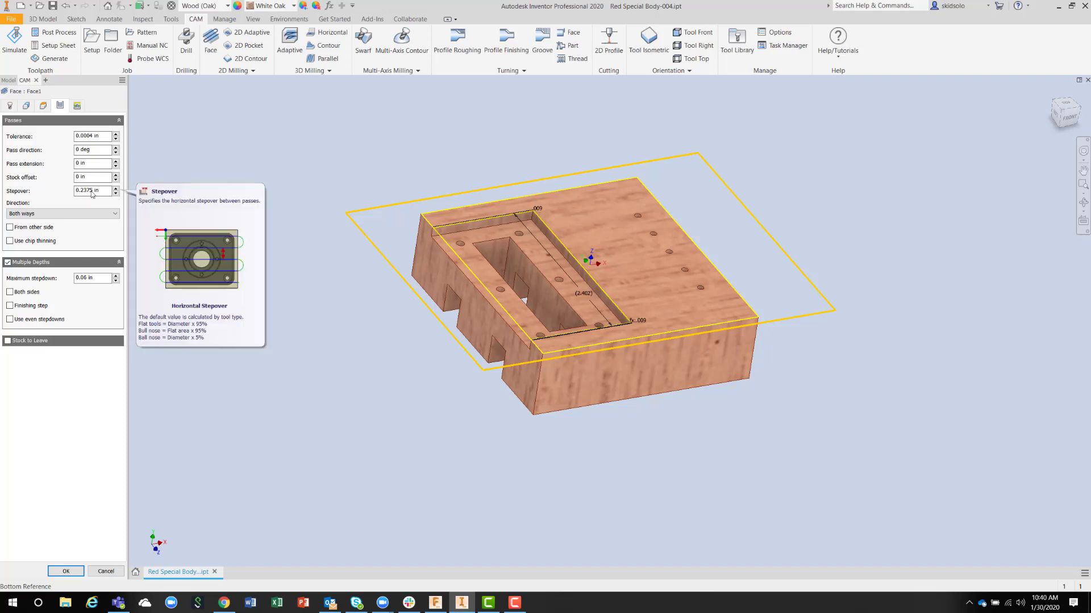
pyautogui.click(77, 106)
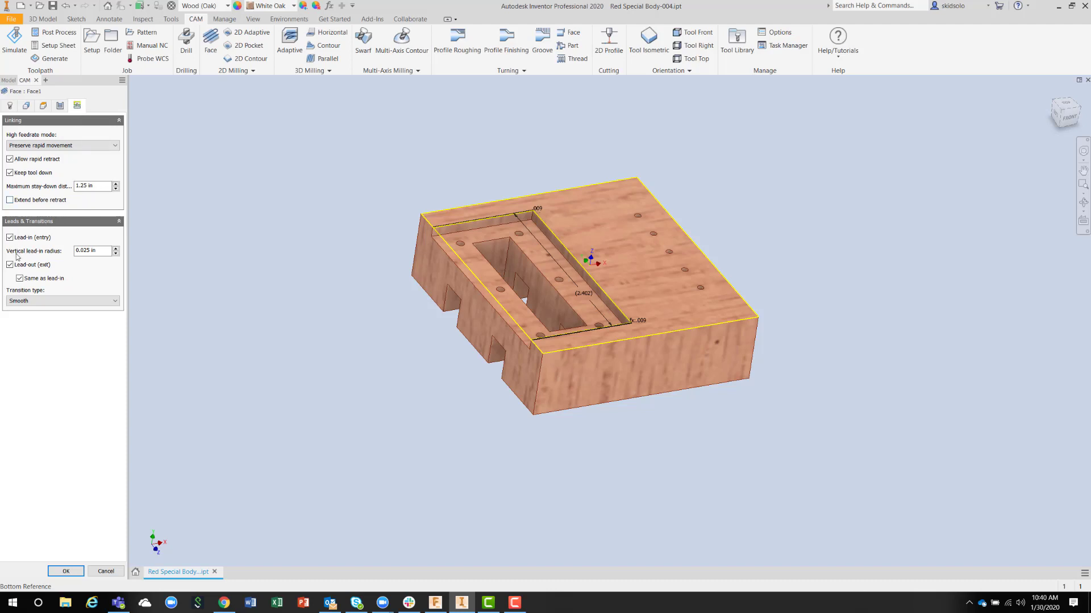
pyautogui.moveTo(99, 256)
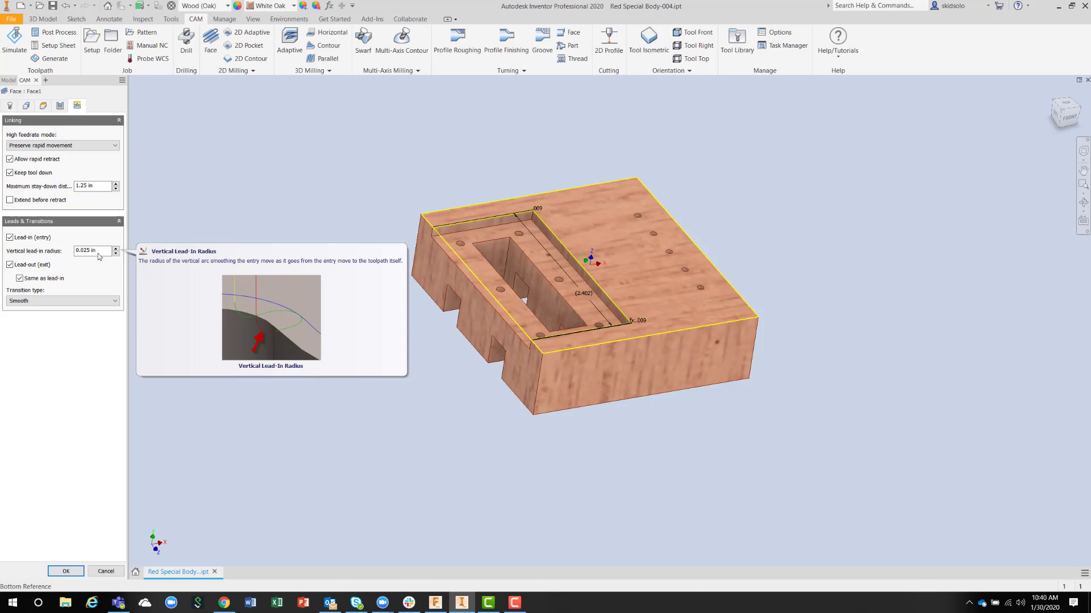
# Generate the Face1 toolpath, zoom into its right-end passes, then start the simulation
pyautogui.click(64, 572)
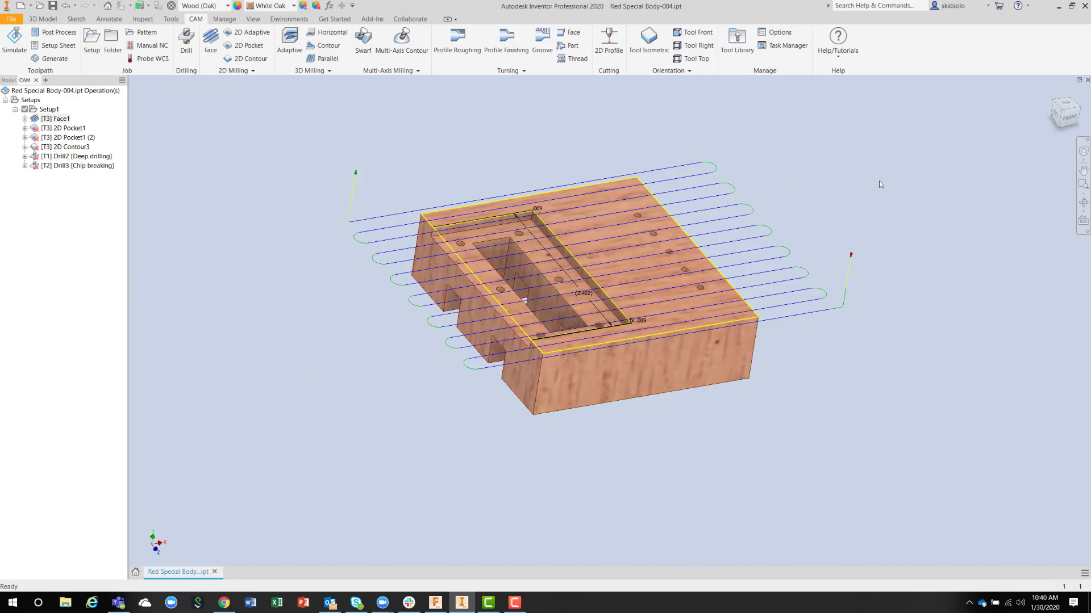
pyautogui.click(1084, 184)
pyautogui.moveTo(758, 261); pyautogui.dragTo(863, 326)
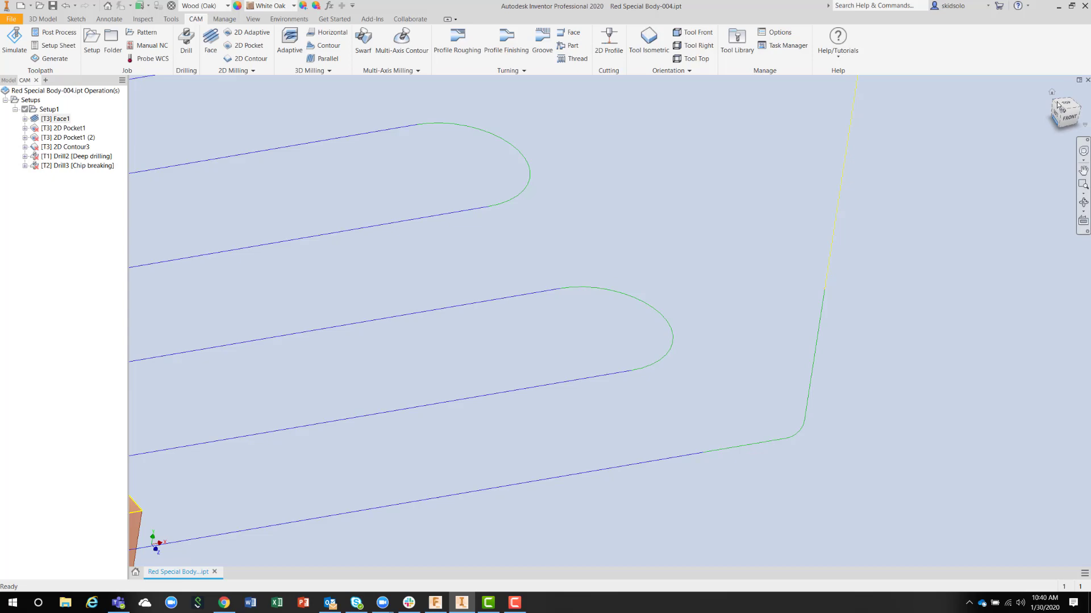
pyautogui.click(1052, 93)
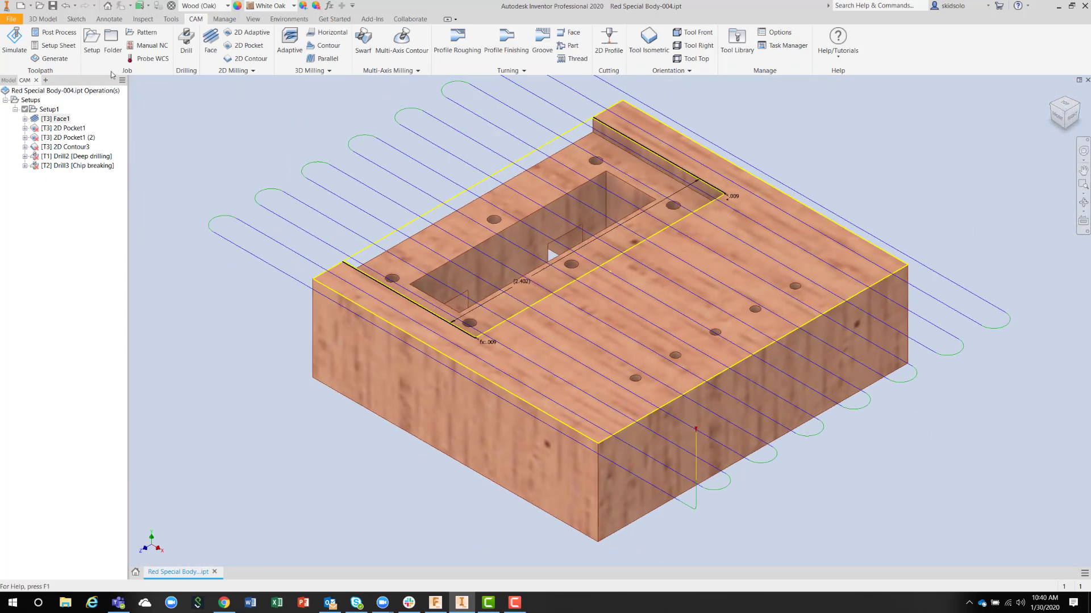
pyautogui.click(15, 39)
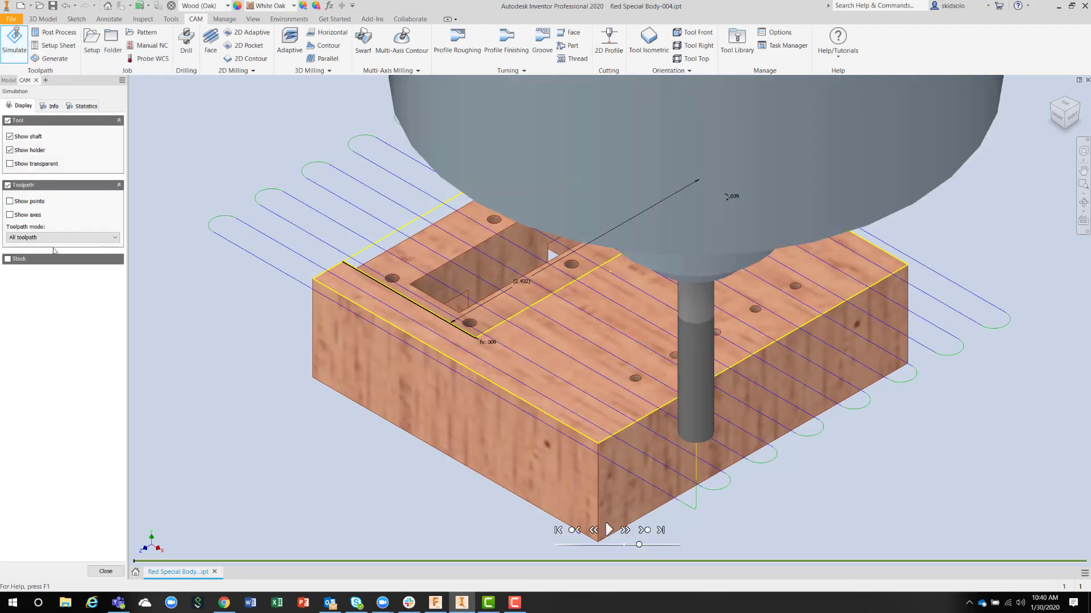
# Play the Face1 facing simulation with stock shown, then close it
pyautogui.click(8, 259)
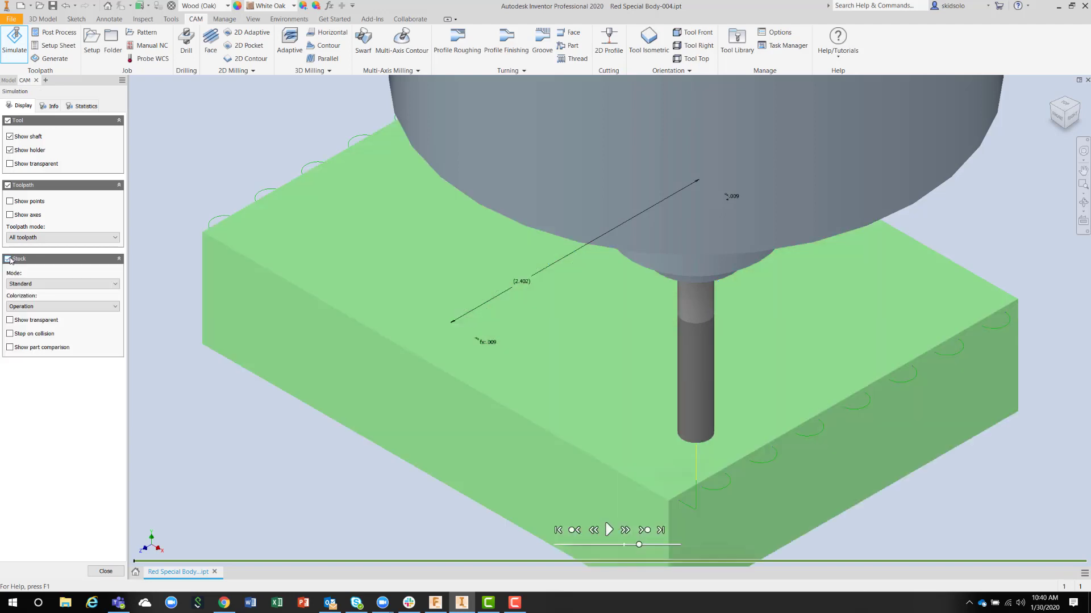
pyautogui.click(609, 530)
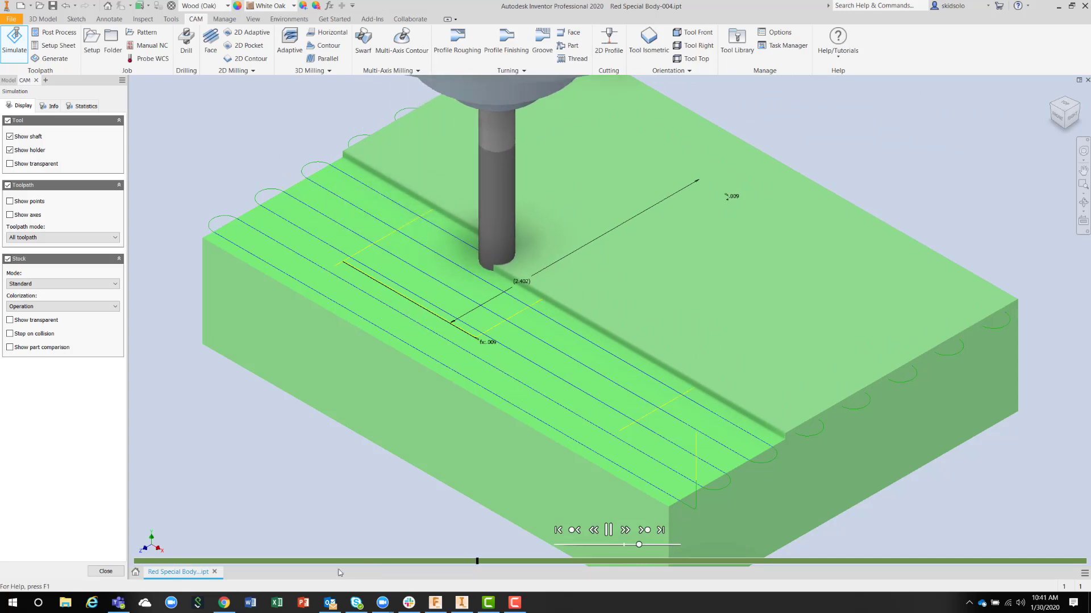
pyautogui.click(108, 571)
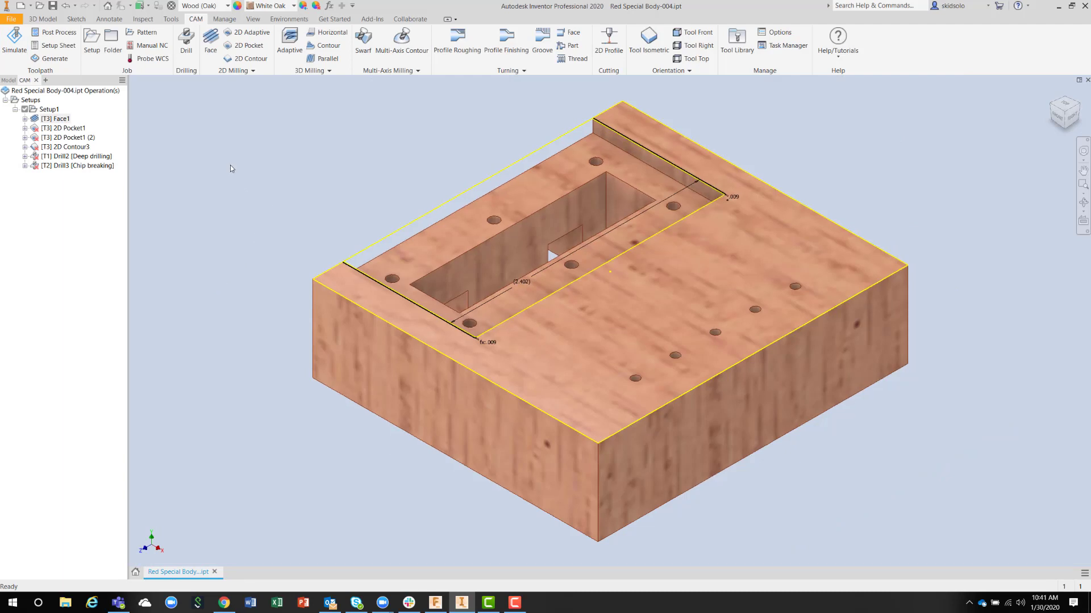
# Review 2D Pocket1's pocket selection, heights and passes (multiple depths, 0.1 in max stepdown)
pyautogui.press('F5')
pyautogui.press('F5')
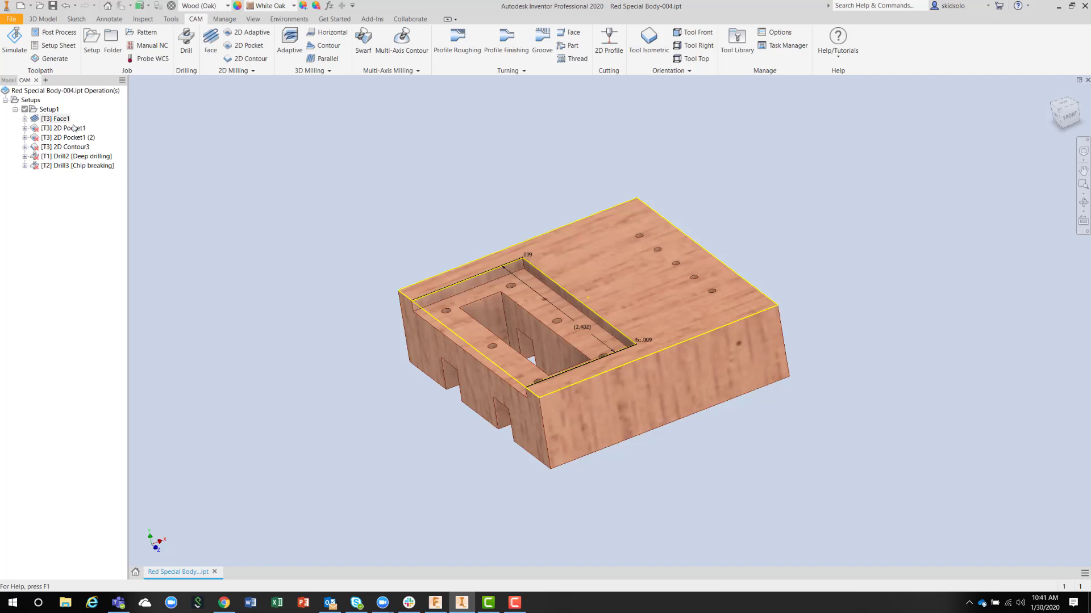
pyautogui.doubleClick(35, 129)
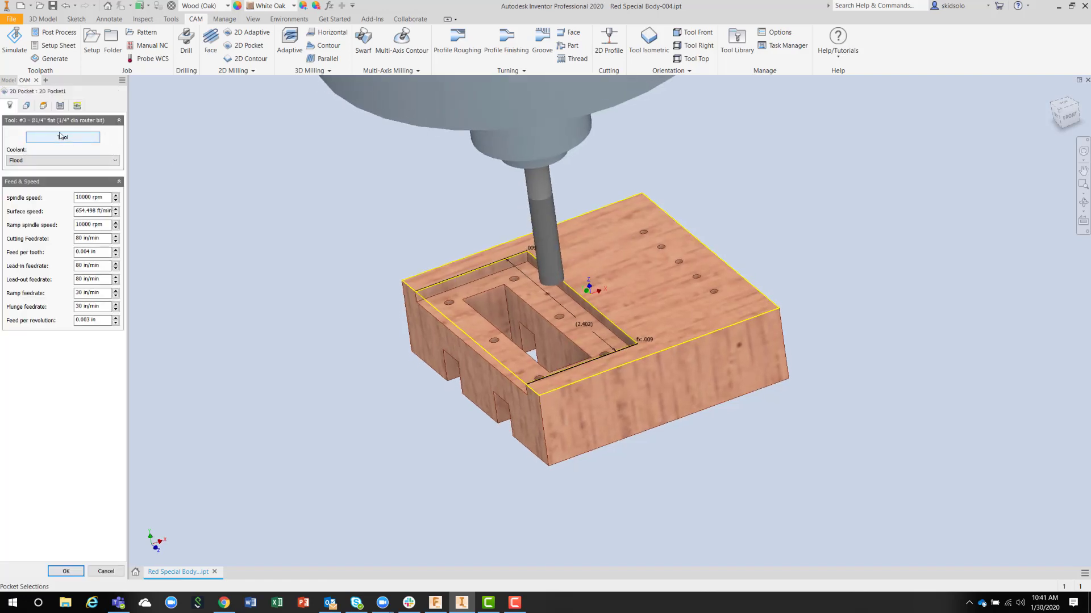
pyautogui.click(27, 106)
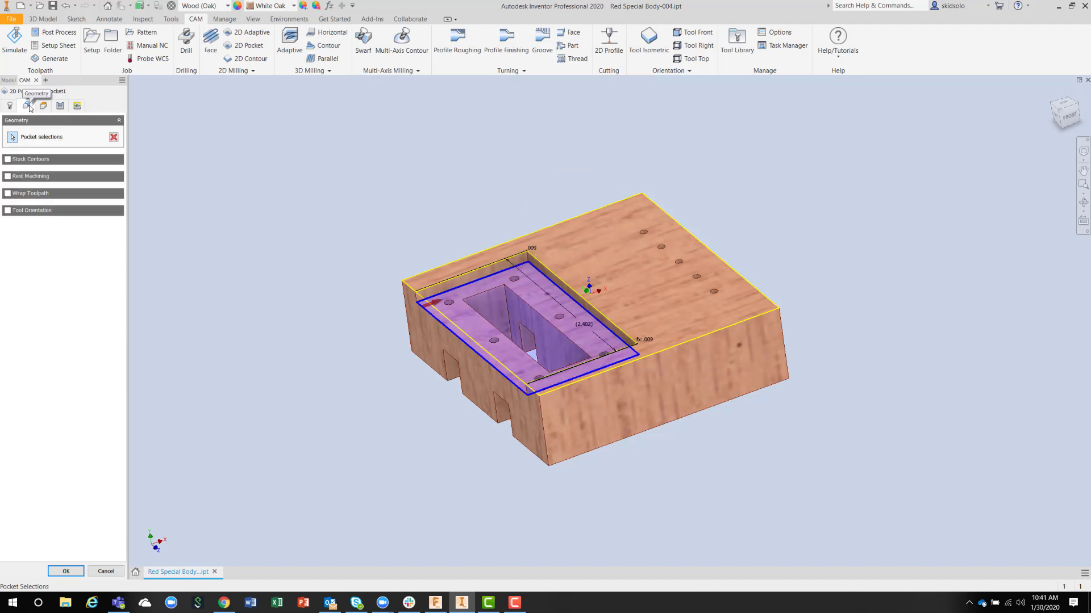
pyautogui.press('F6')
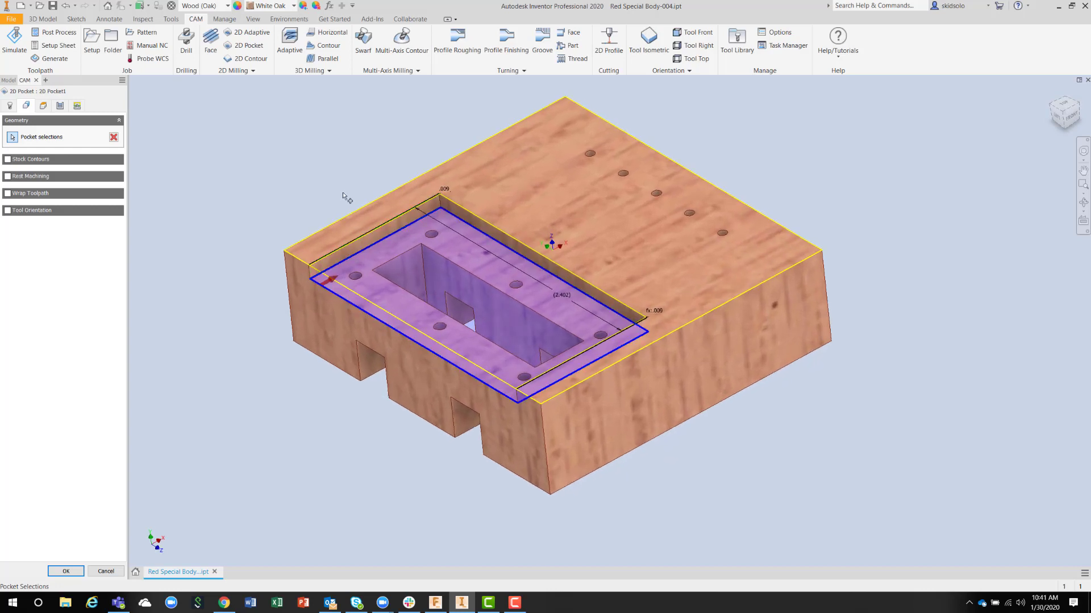
pyautogui.click(43, 105)
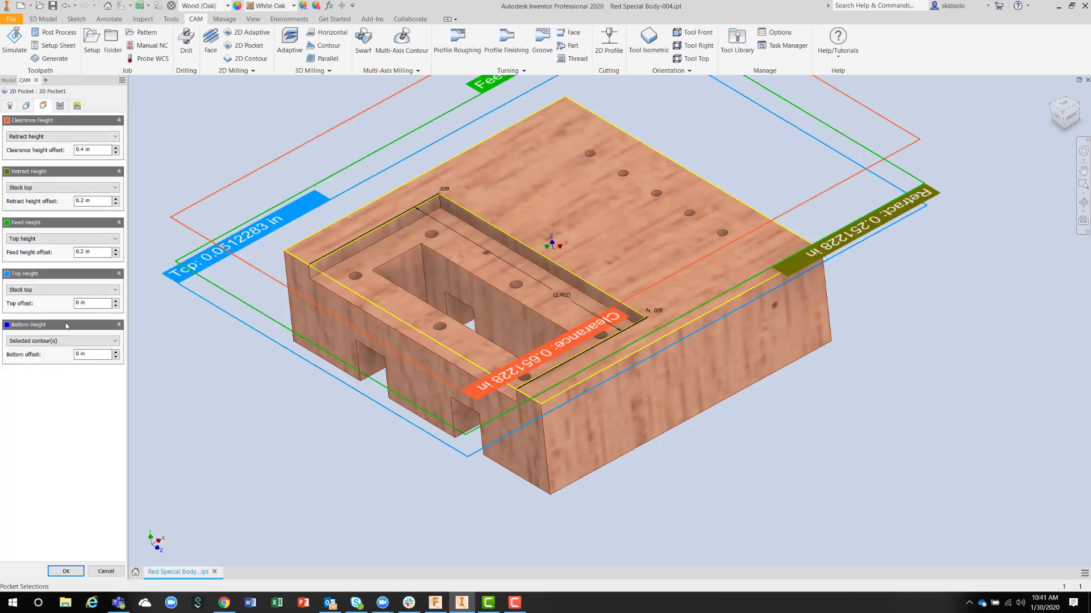
pyautogui.moveTo(57, 344)
pyautogui.click(60, 105)
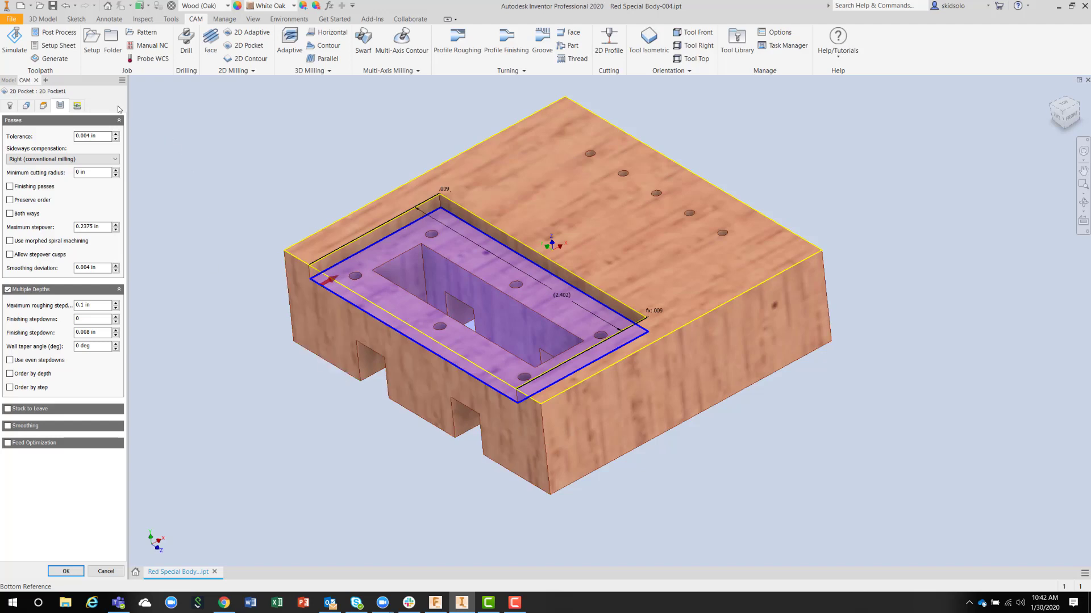
# Change 2D Pocket1's vertical lead-in radius from 0.025 in to 0 and generate its toolpath
pyautogui.click(78, 105)
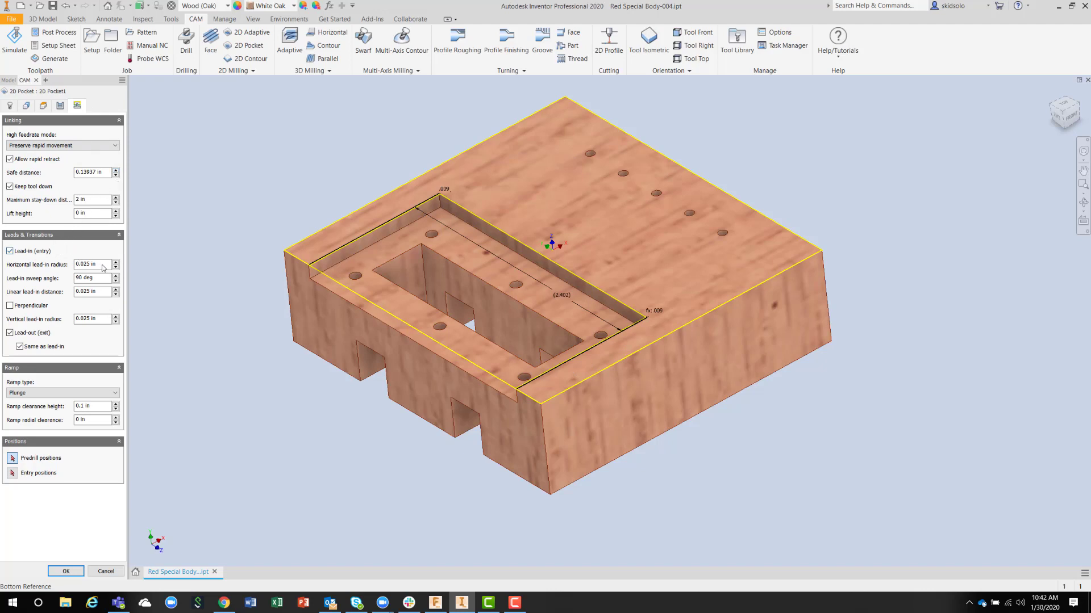
pyautogui.moveTo(103, 268)
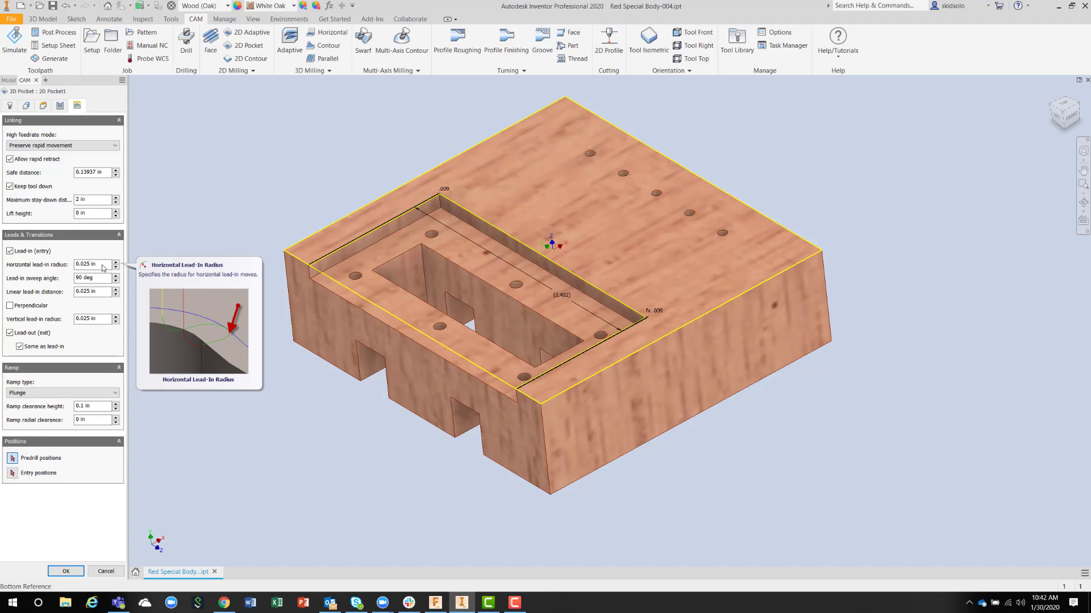
pyautogui.click(100, 320)
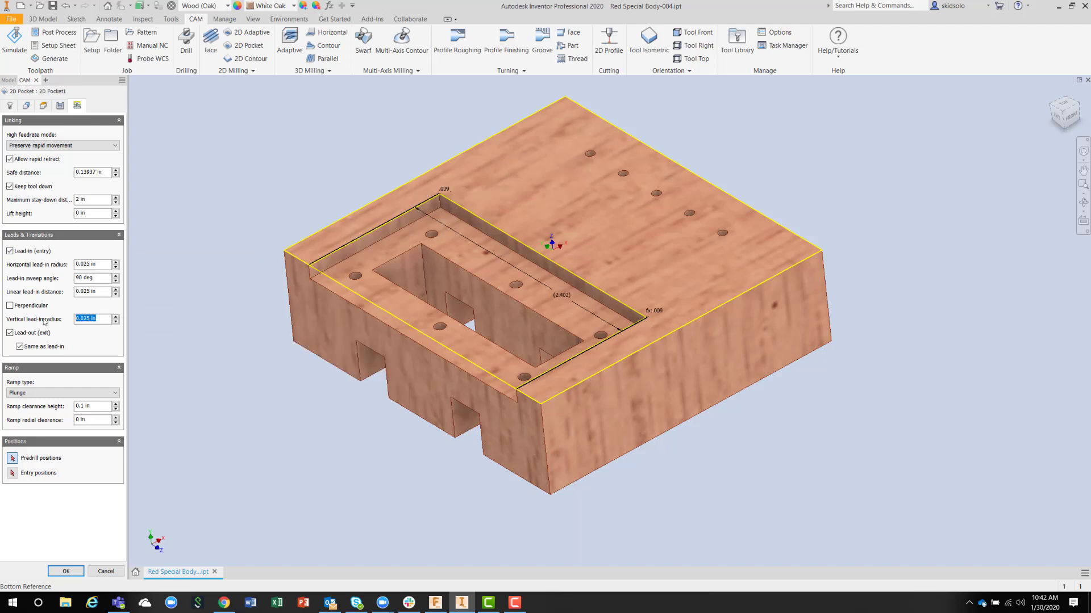
pyautogui.write('0')
pyautogui.click(66, 572)
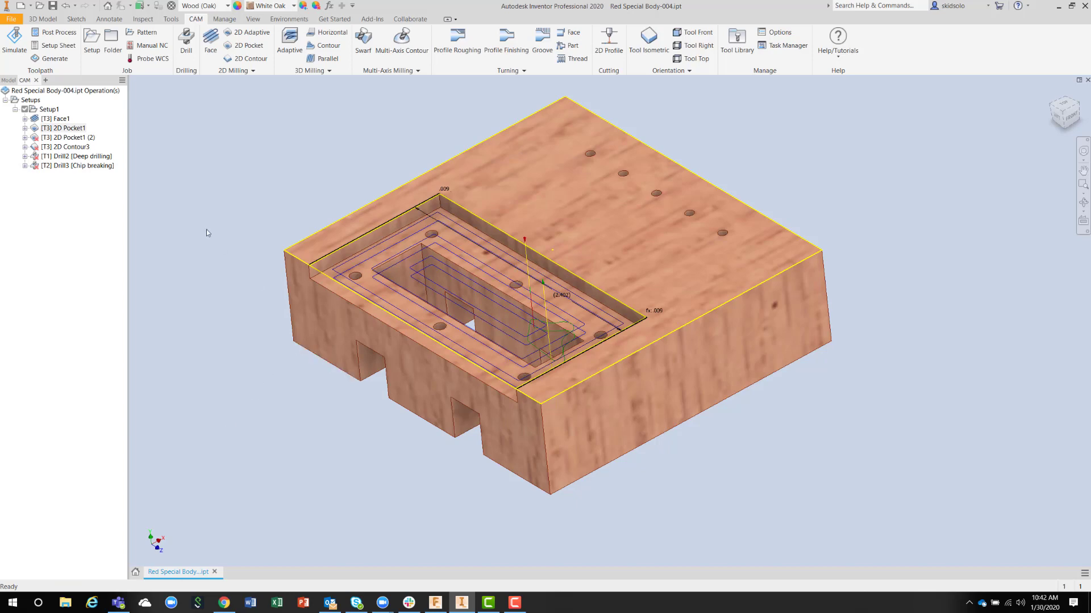
pyautogui.scroll(5, 265, 149)
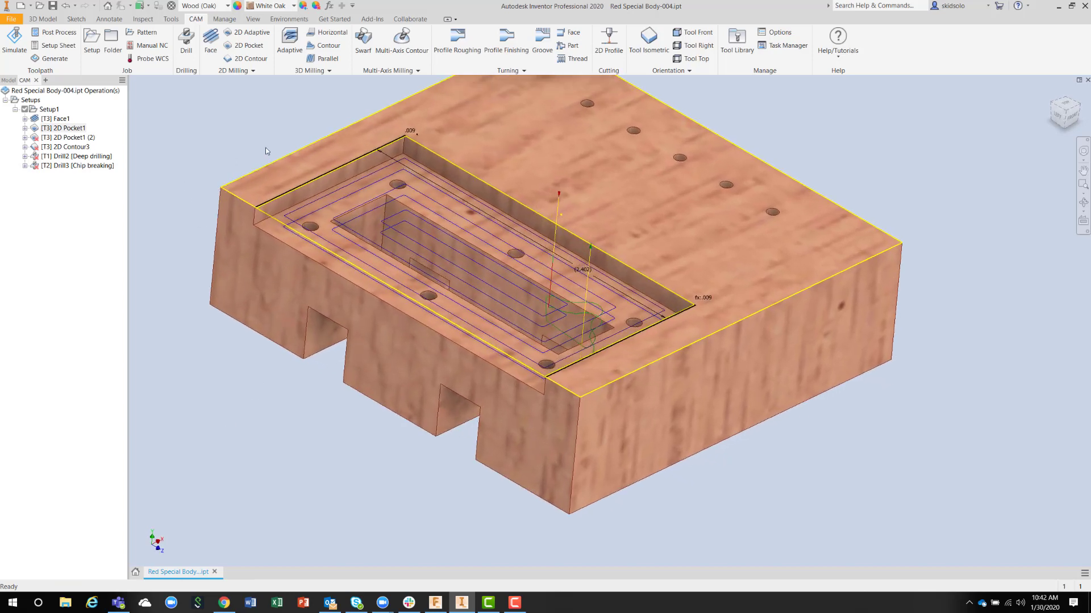
pyautogui.scroll(-5, 264, 147)
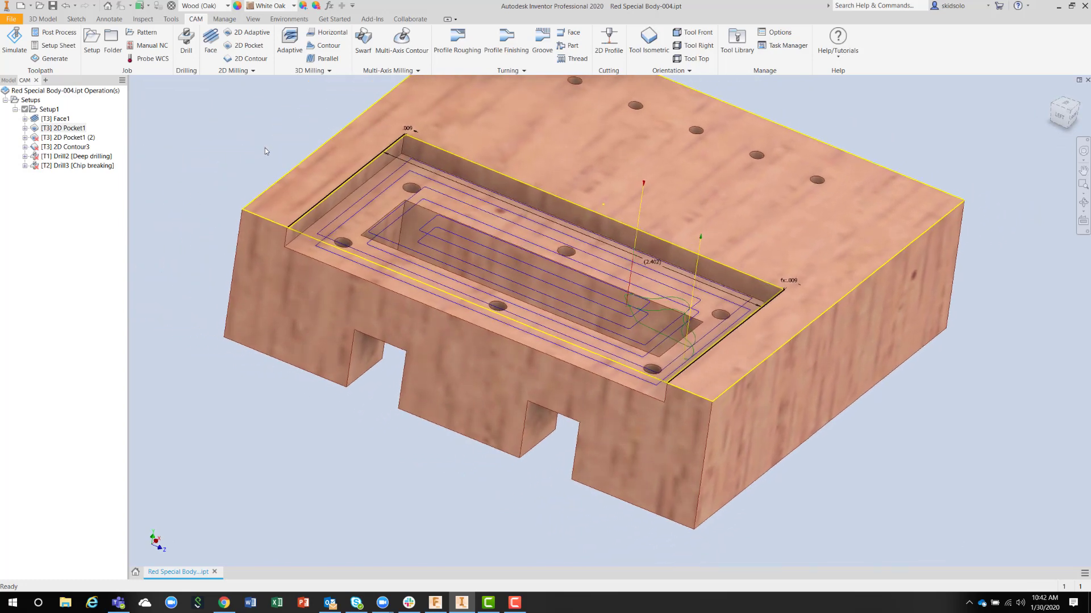
pyautogui.scroll(2, 271, 156)
pyautogui.scroll(-2, 308, 195)
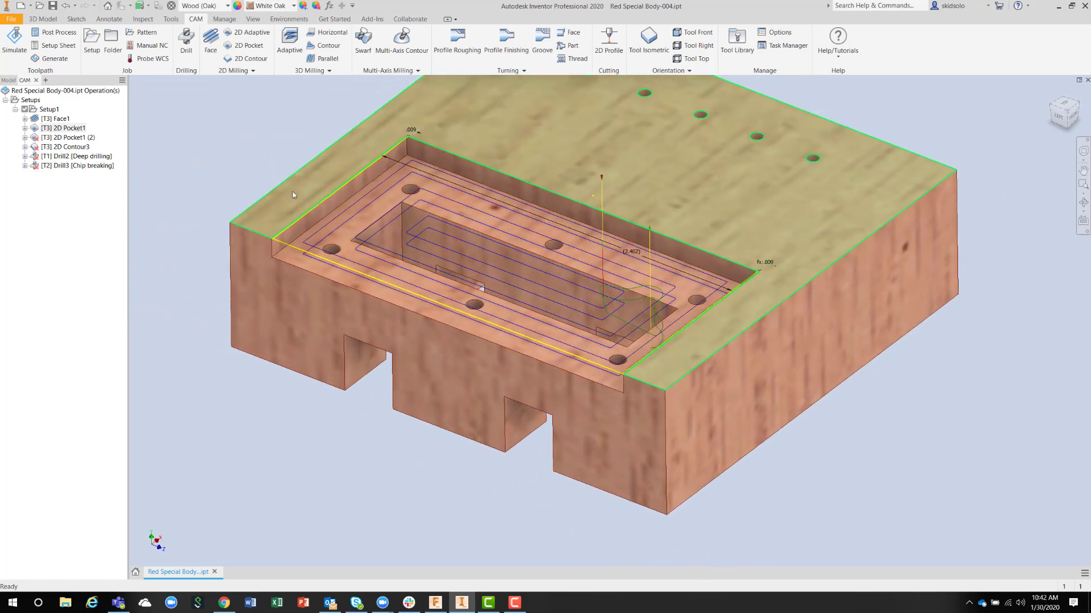
pyautogui.click(14, 41)
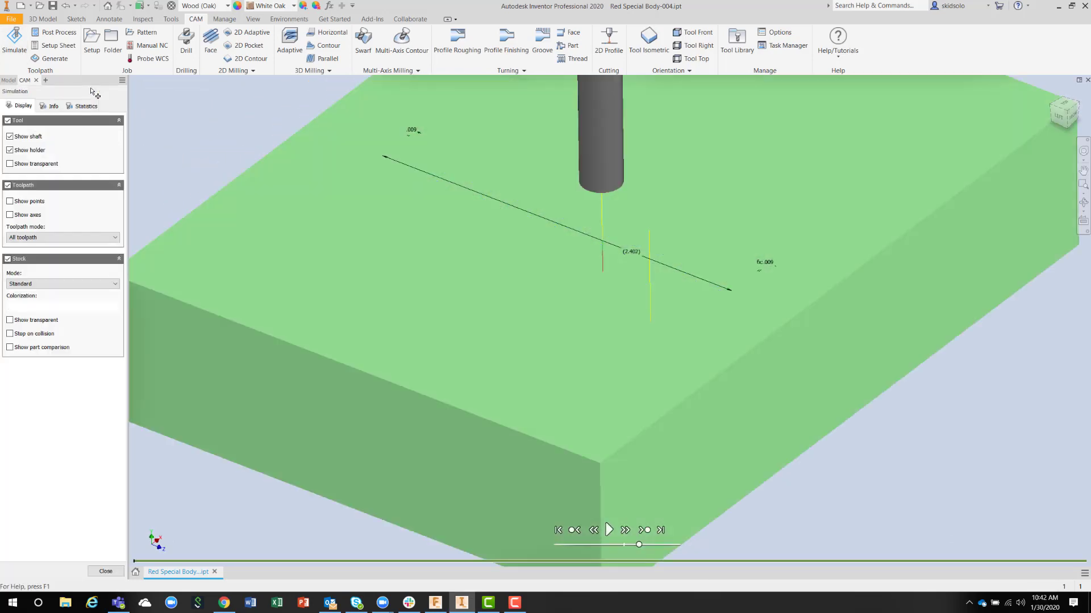
pyautogui.click(610, 529)
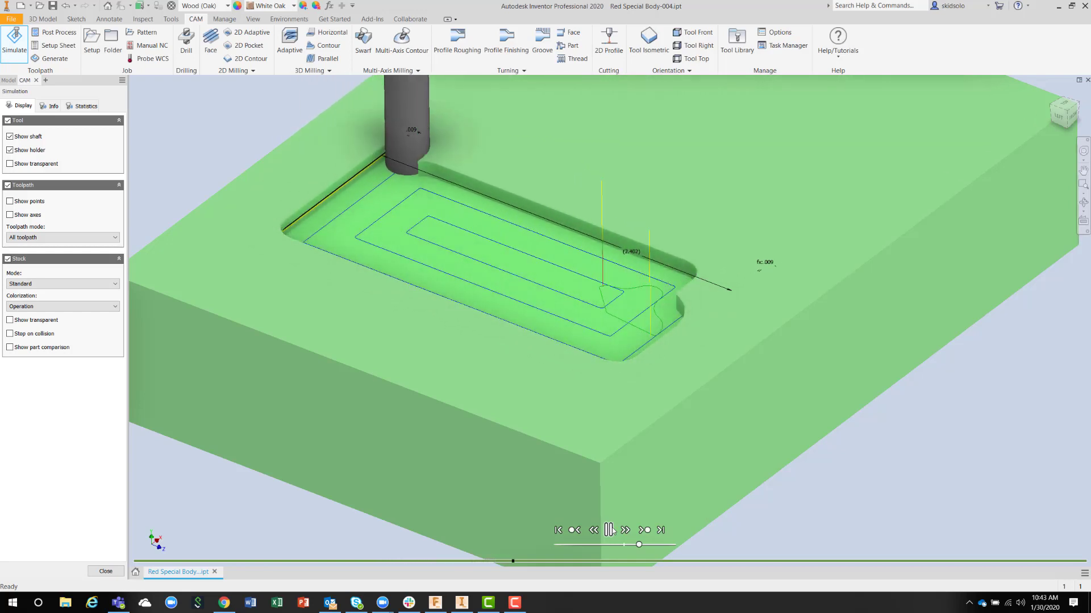
pyautogui.click(106, 571)
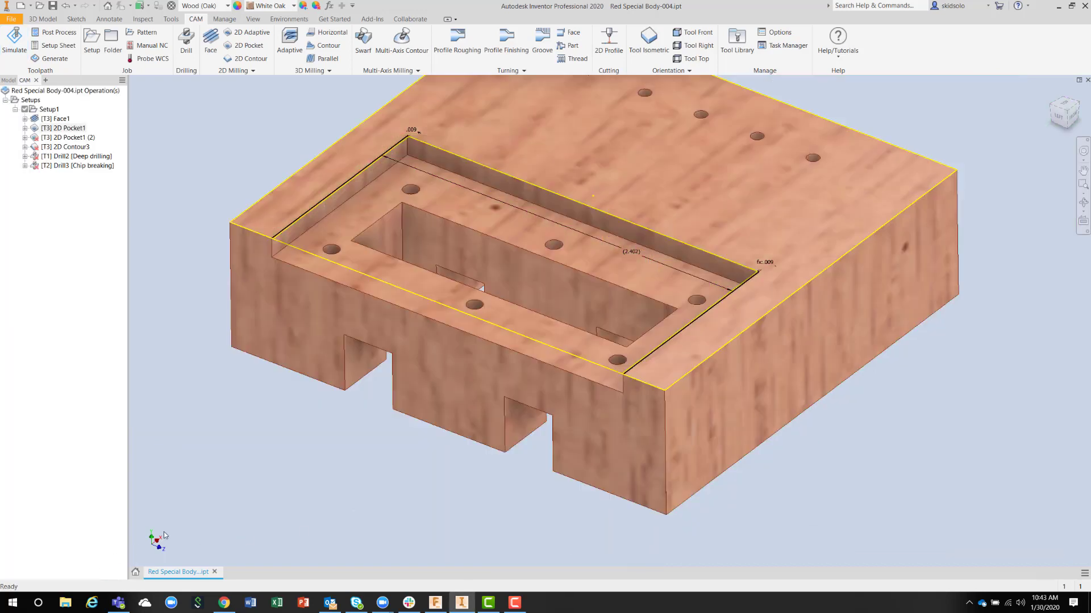
# Review 2D Pocket1 (2)'s pocket region, heights and passes (0.1 in max roughing stepdown)
pyautogui.doubleClick(35, 138)
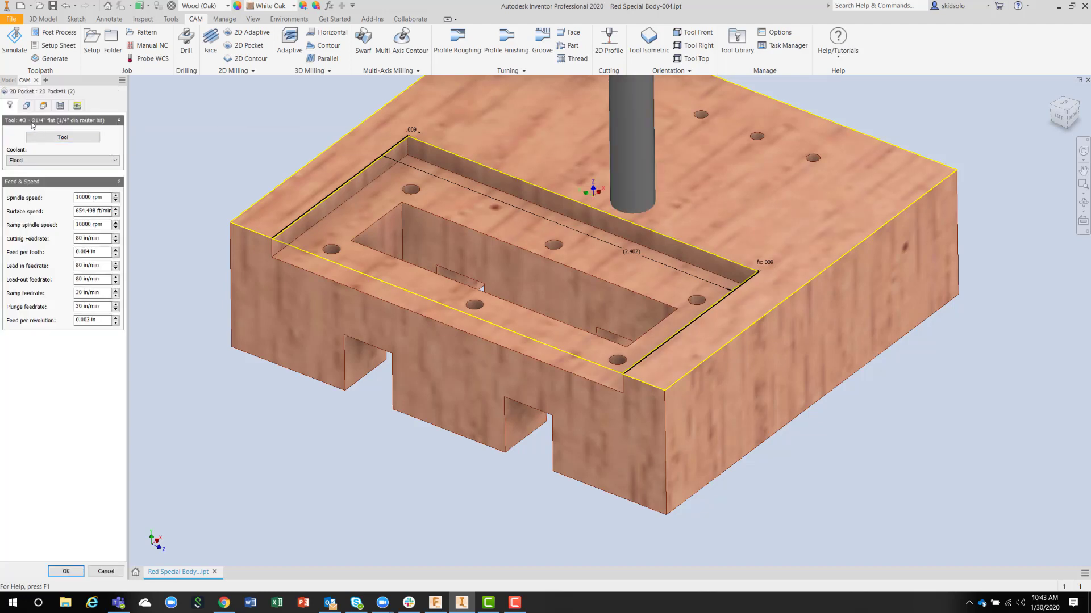
pyautogui.click(27, 106)
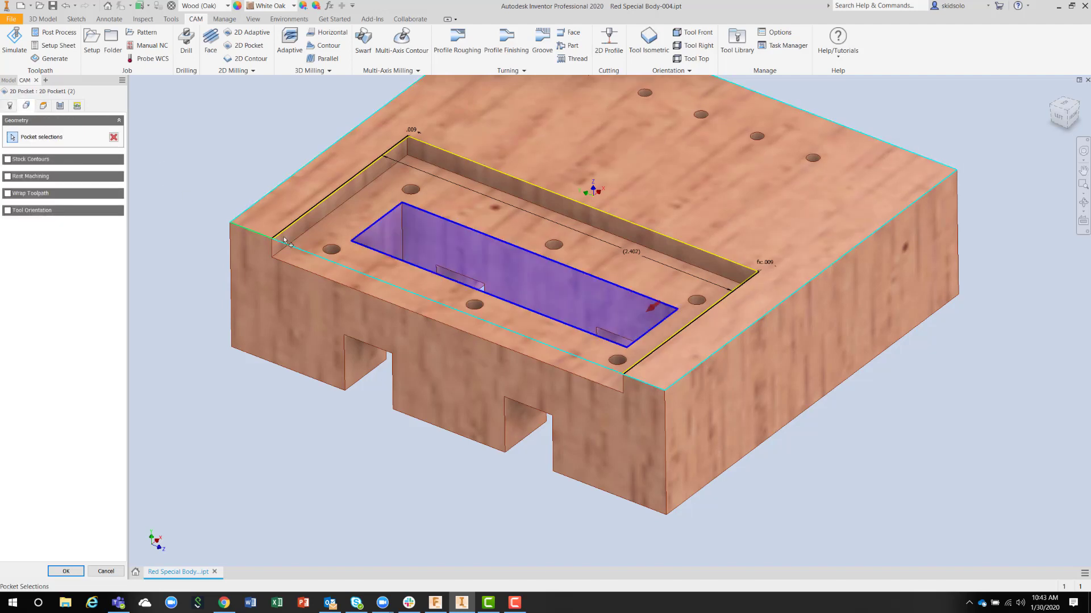
pyautogui.keyDown('shift'); pyautogui.moveTo(491, 312); pyautogui.dragTo(639, 322, button='middle'); pyautogui.keyUp('shift')
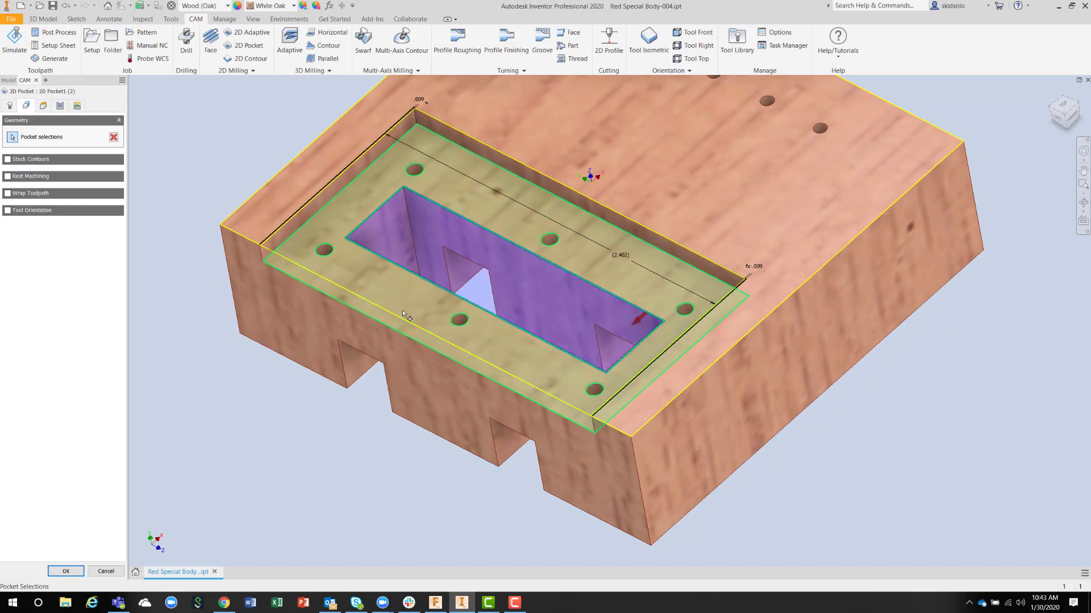
pyautogui.click(43, 106)
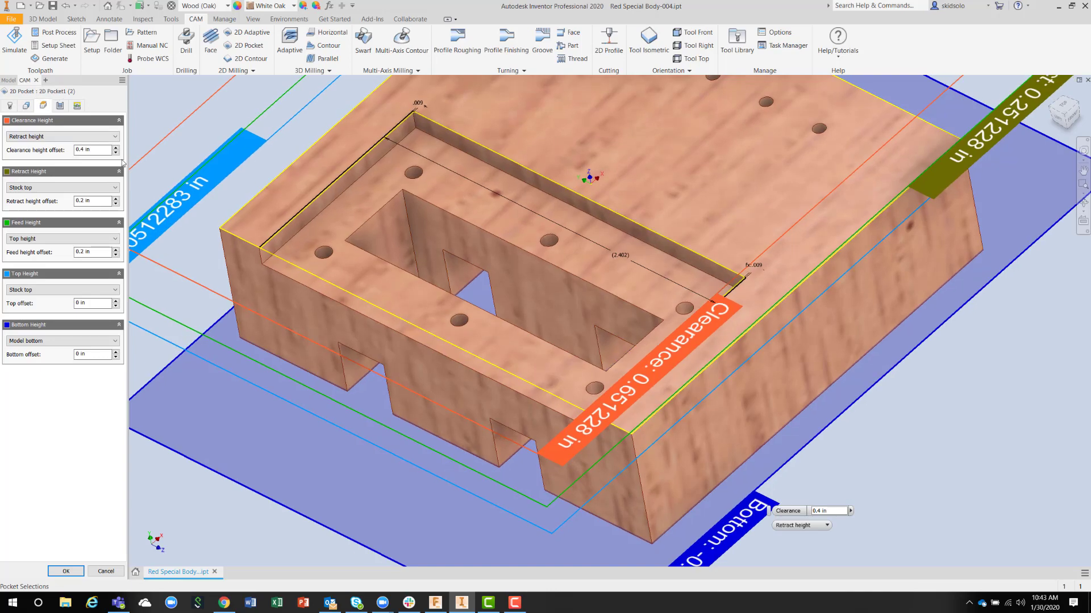
pyautogui.keyDown('shift'); pyautogui.moveTo(130, 164); pyautogui.dragTo(294, 285, button='middle'); pyautogui.keyUp('shift')
pyautogui.press('F6')
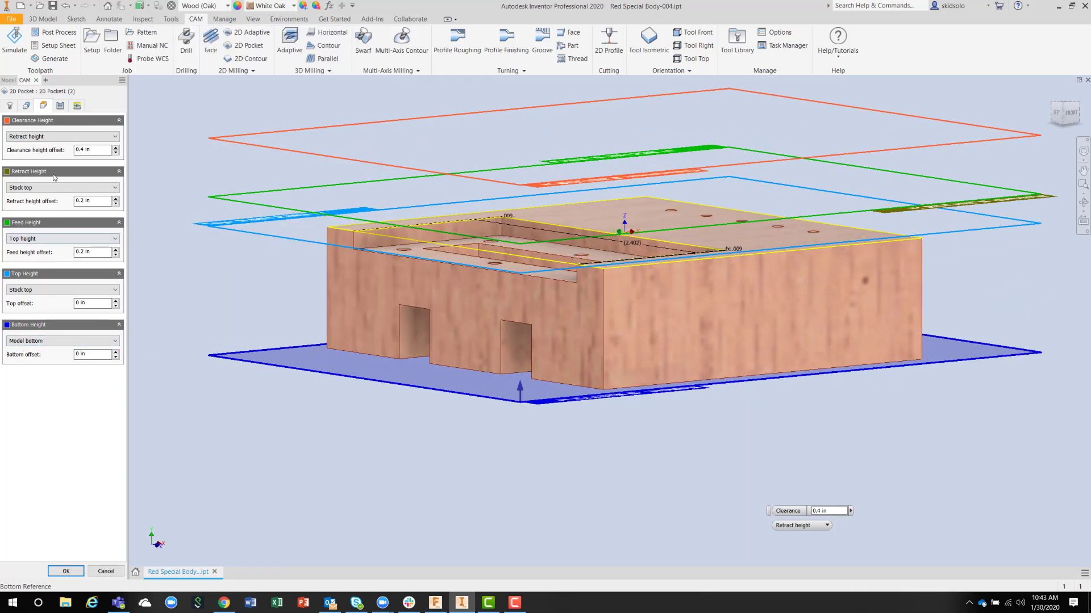
pyautogui.click(61, 106)
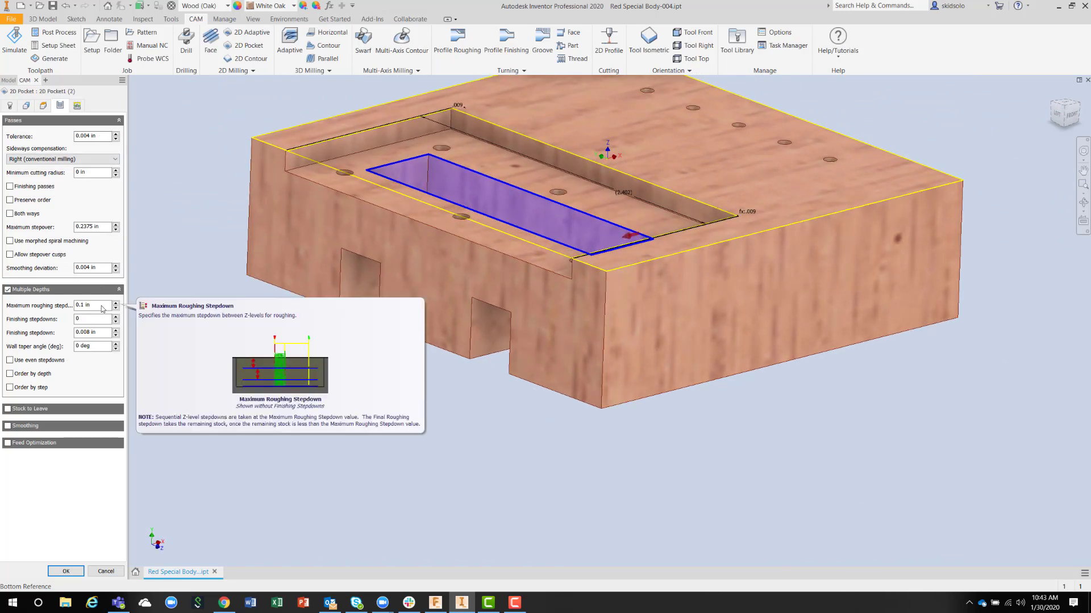
# Leave Stock to Leave off and set the second pocket's vertical lead-in radius to 0 in
pyautogui.click(8, 408)
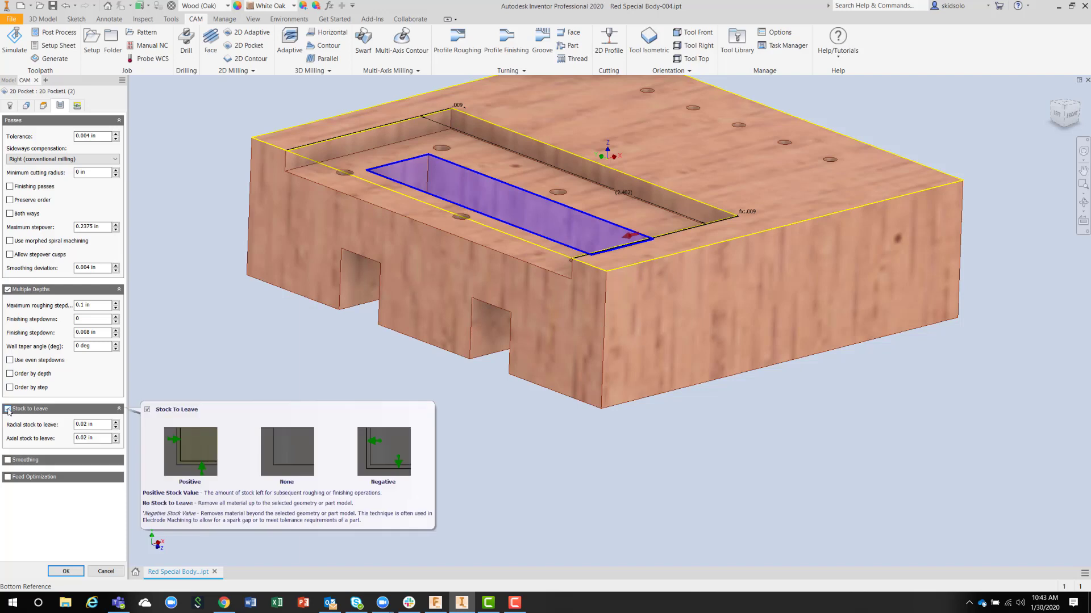
pyautogui.click(8, 409)
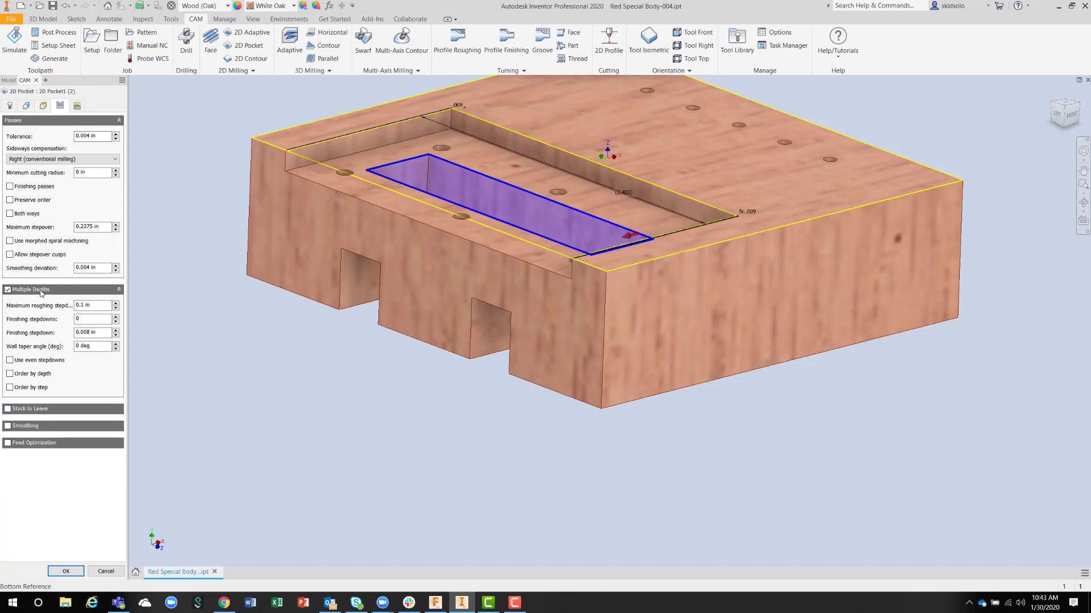
pyautogui.click(77, 105)
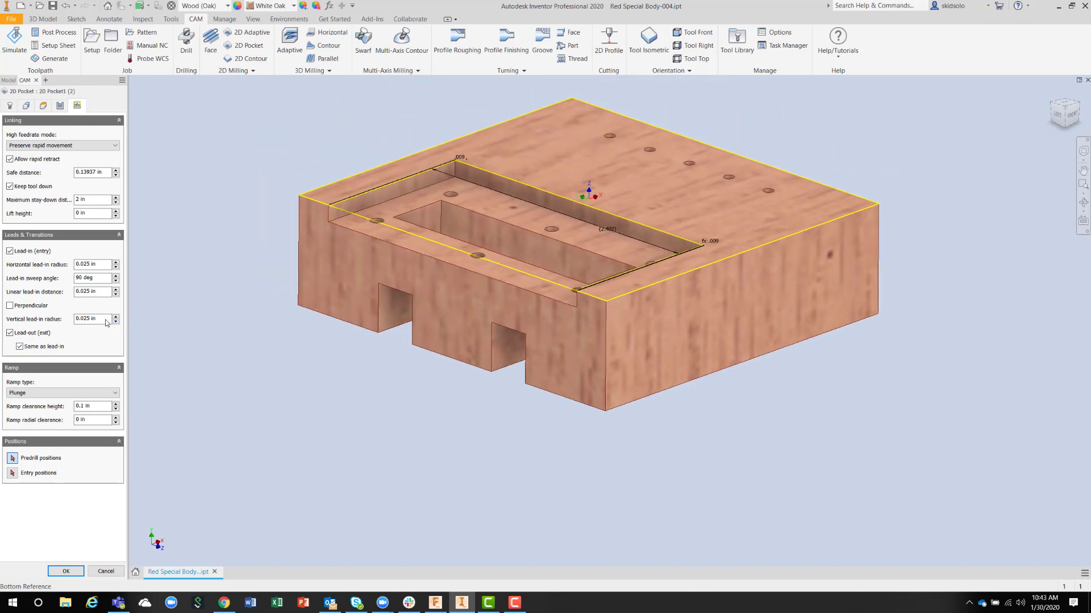
pyautogui.moveTo(98, 318); pyautogui.dragTo(61, 325)
pyautogui.write('0')
pyautogui.click(94, 265)
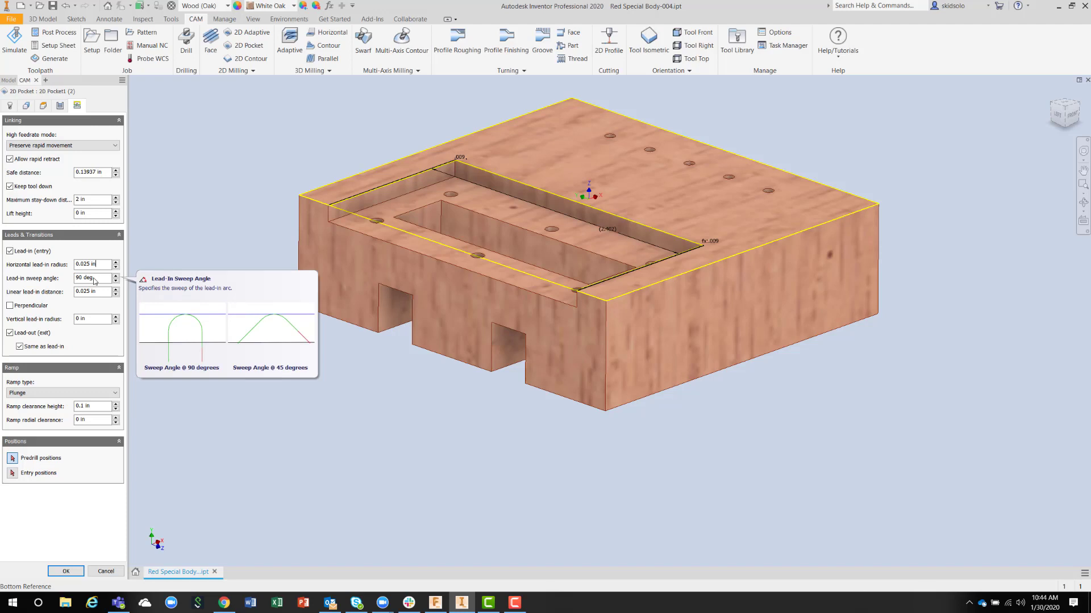
# Accept 2D Pocket1 (2) to regenerate its toolpath in the inner slot
pyautogui.click(72, 572)
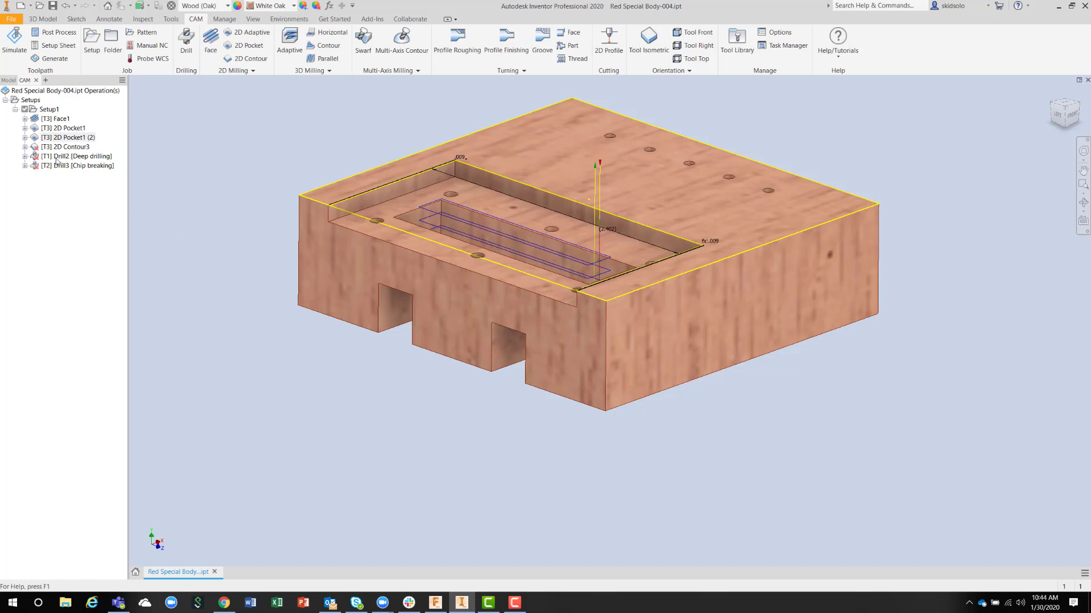
# Open 2D Contour3 and confirm its part outline and heights: 0.4 in clearance, 0.2 in retract, 0.02 in bottom offset
pyautogui.click(34, 149)
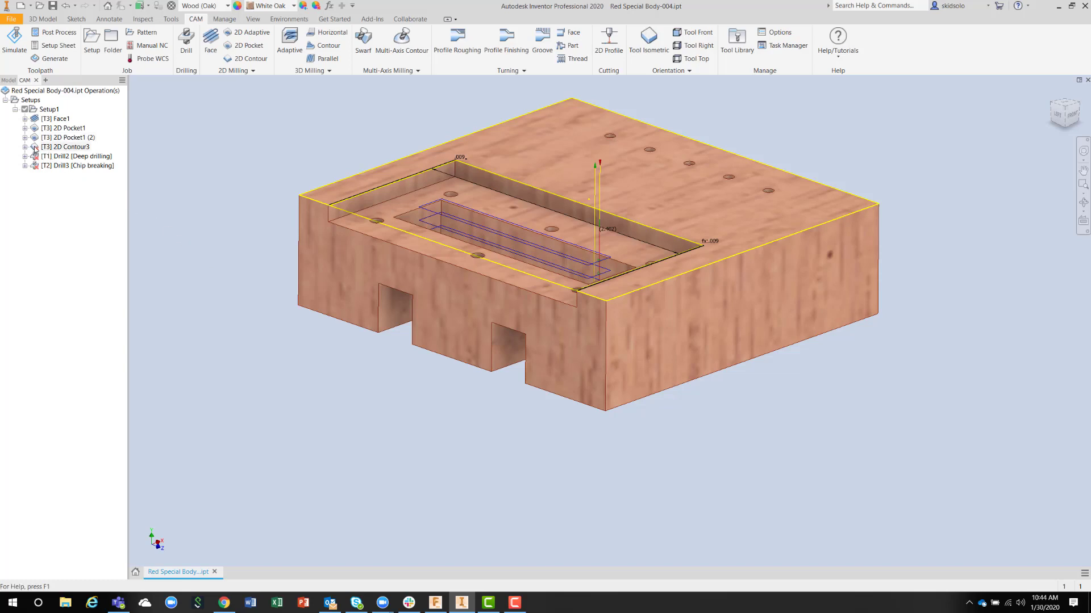
pyautogui.doubleClick(34, 149)
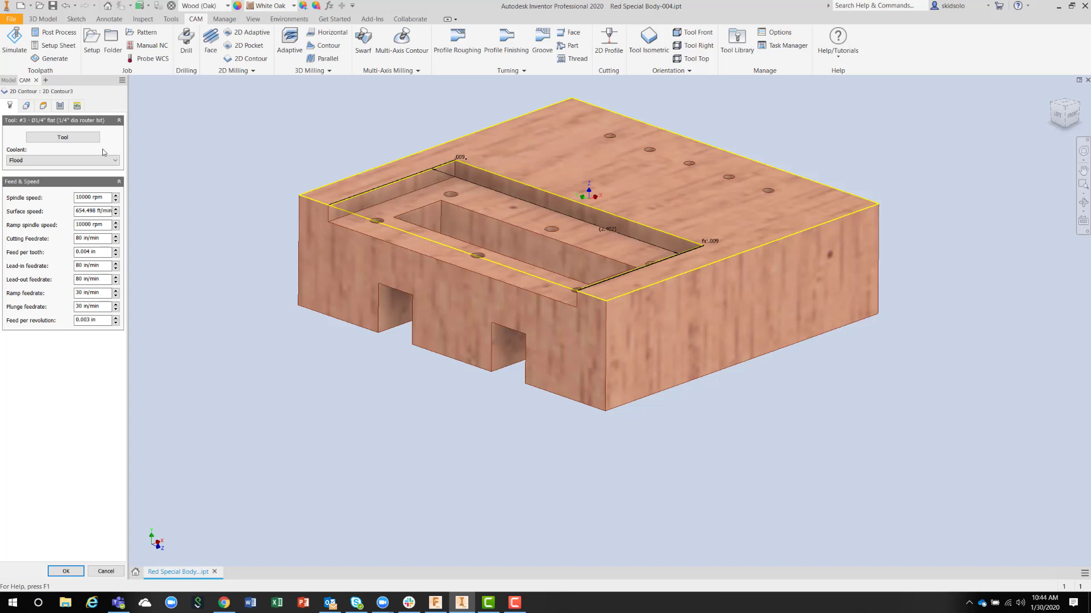
pyautogui.click(27, 105)
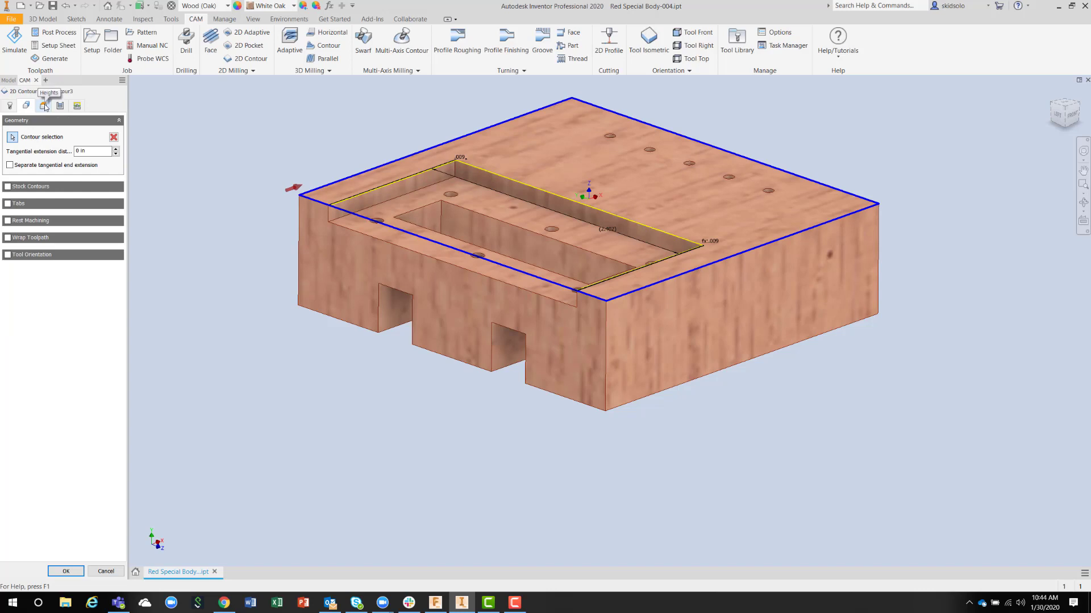
pyautogui.click(44, 106)
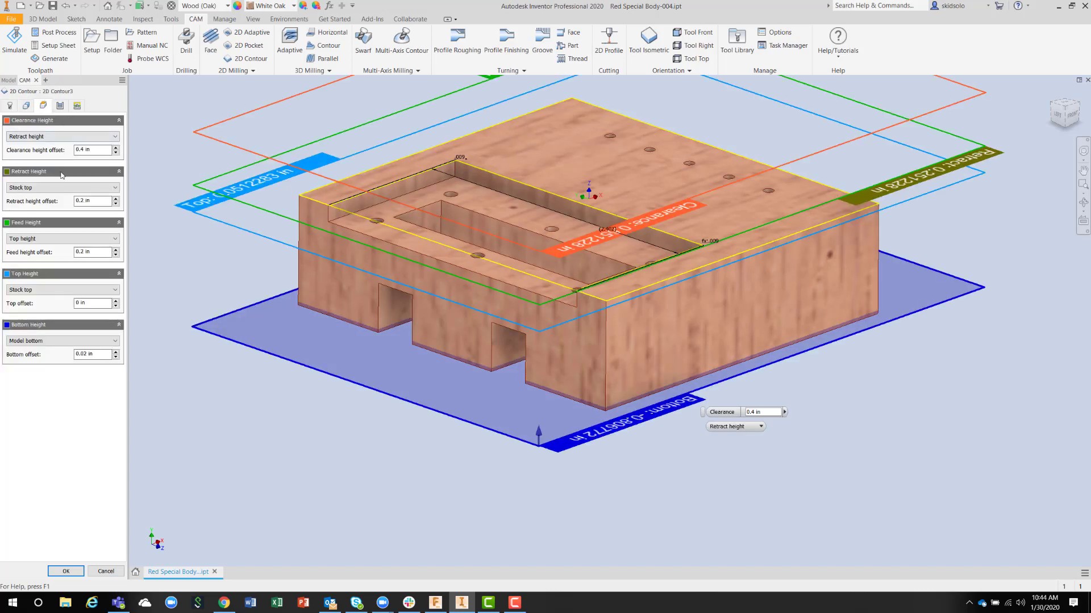